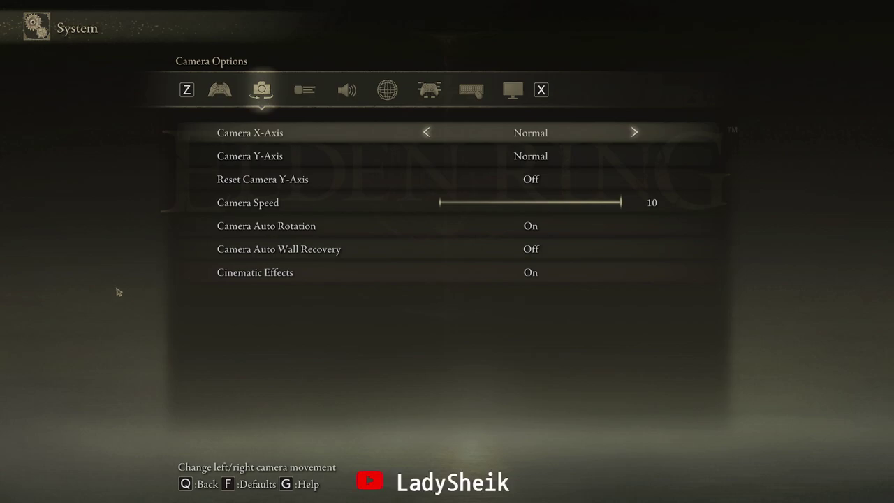
View the game's Graphics settings, including Ray Tracing Quality, and return to the title menu
left_click(518, 90)
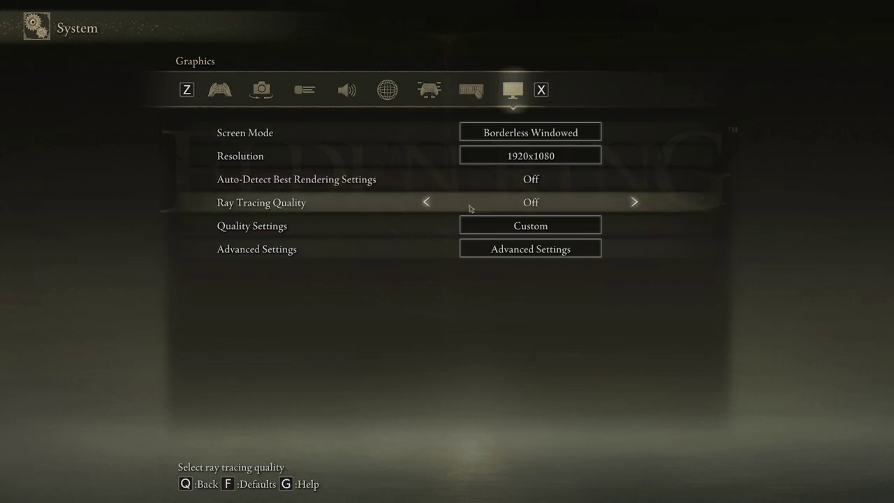
right_click(789, 216)
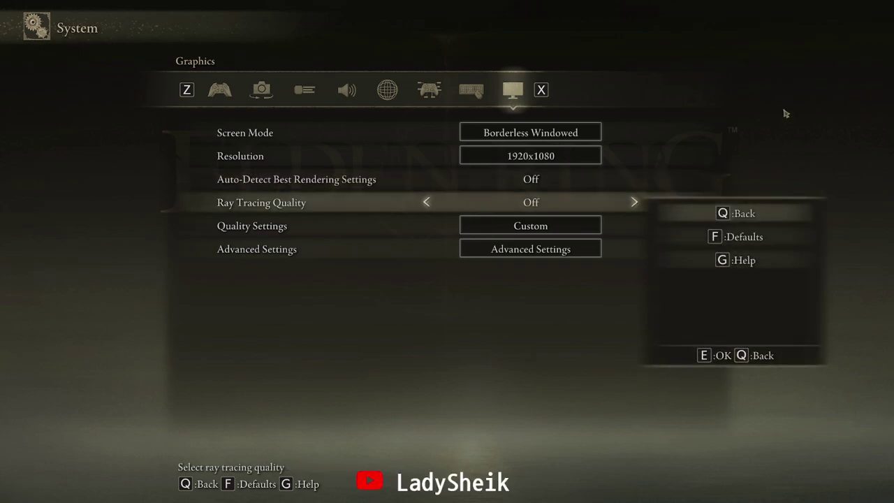
key("q")
key("q")
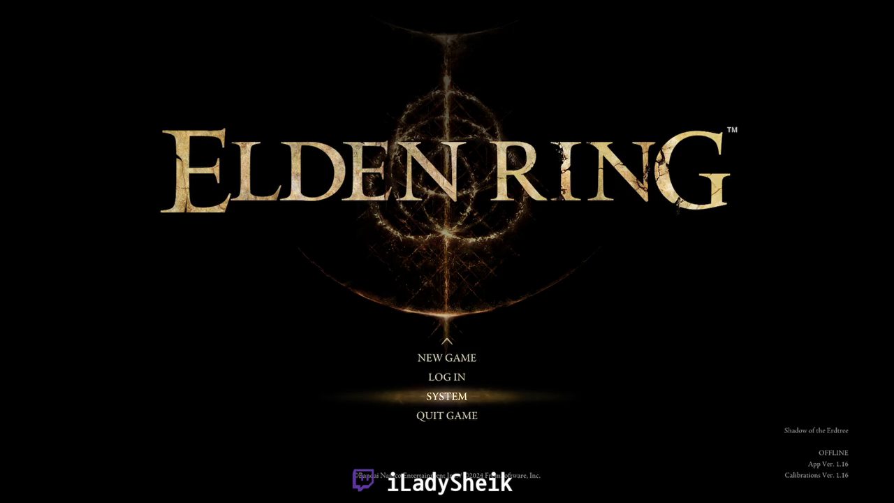
Switch from the game to the browser showing the Graceborne mod page and maximize its window
key("alt+Tab")
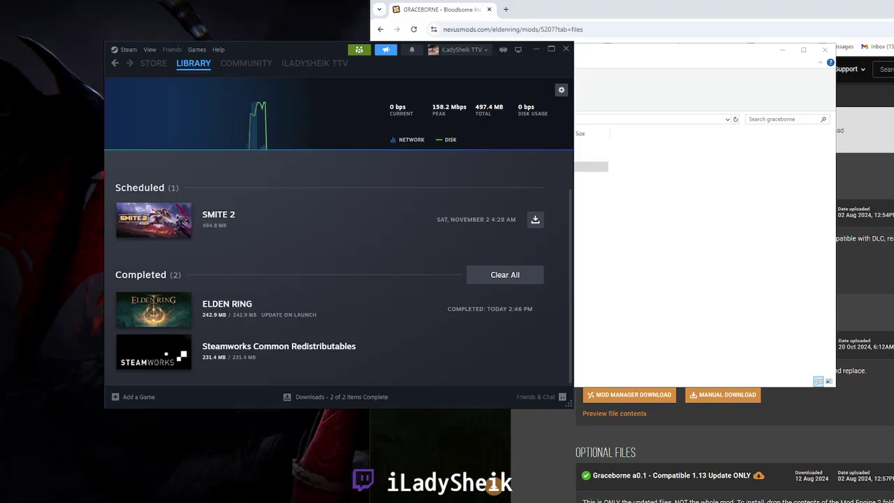
left_click(676, 8)
left_click_drag(688, 11, 422, 25)
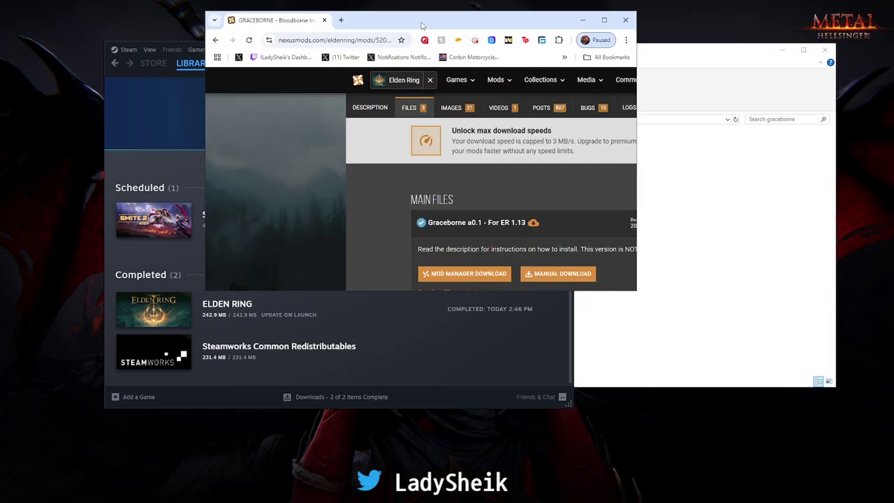
left_click(604, 20)
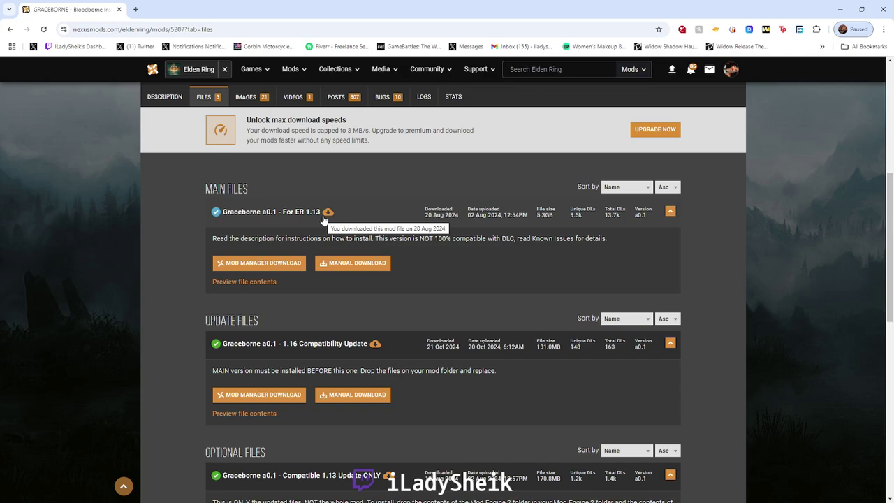
Review the sticky installation post and its launch batch file commands among the Graceborne mod's posts, and return to the mod's file list
scroll(366, 167, "up", 2)
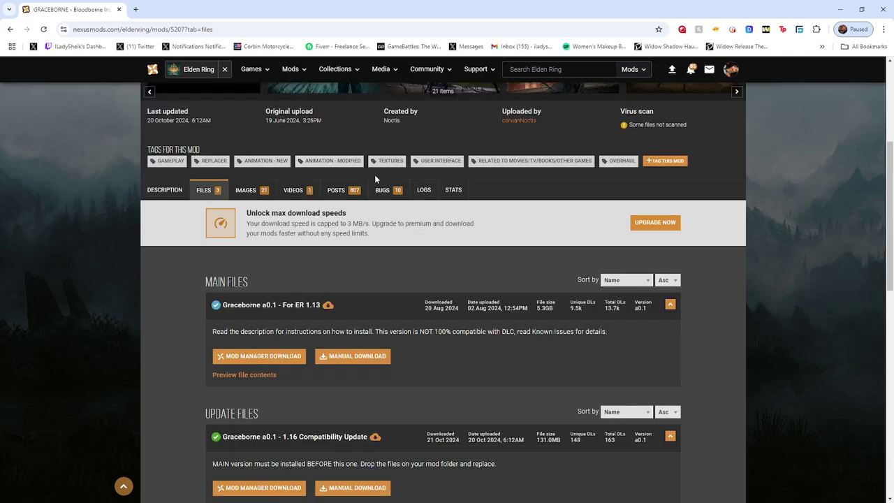
left_click(338, 191)
scroll(202, 322, "down", 4)
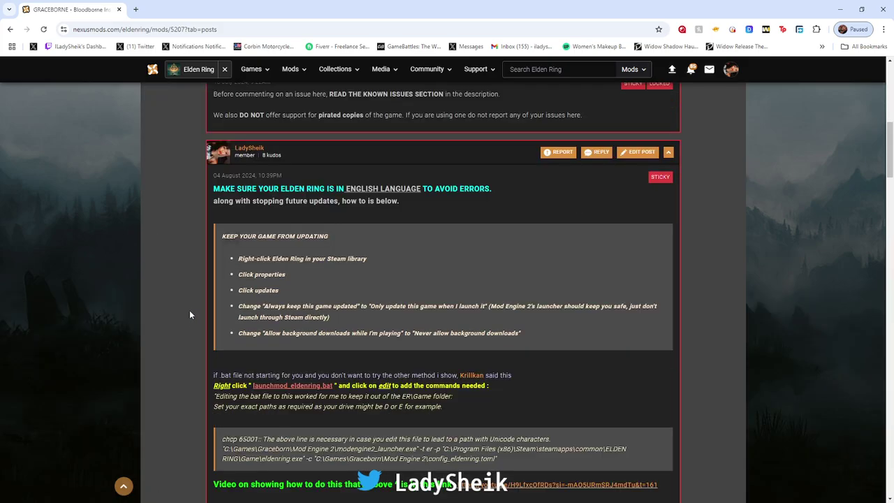
scroll(370, 228, "down", 10)
scroll(489, 265, "up", 5)
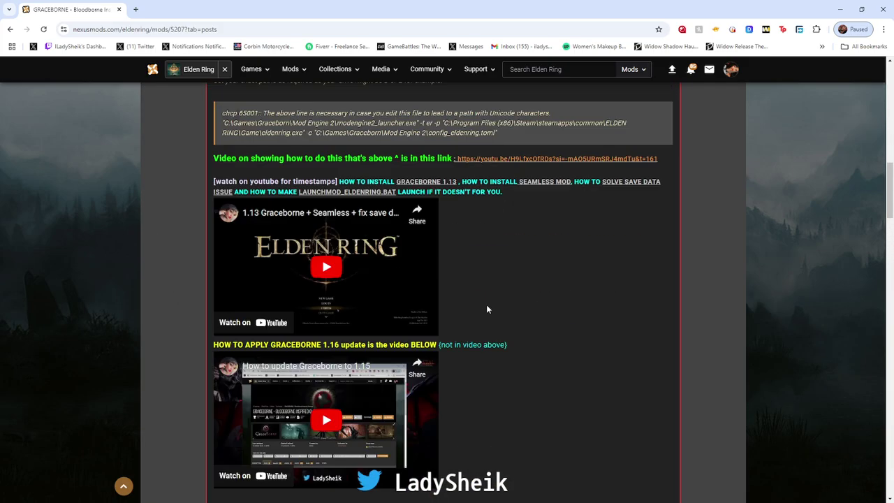
scroll(487, 309, "up", 5)
scroll(463, 293, "down", 2)
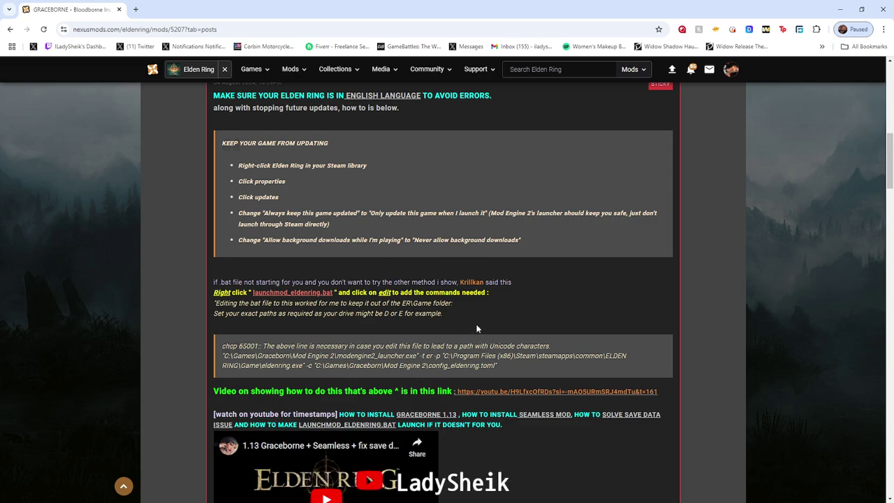
left_click_drag(511, 366, 218, 342)
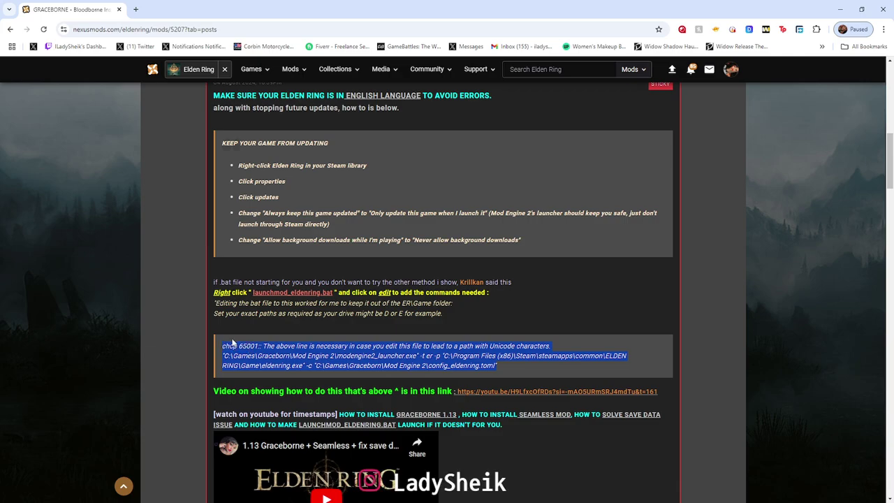
left_click(297, 339)
scroll(297, 338, "up", 3)
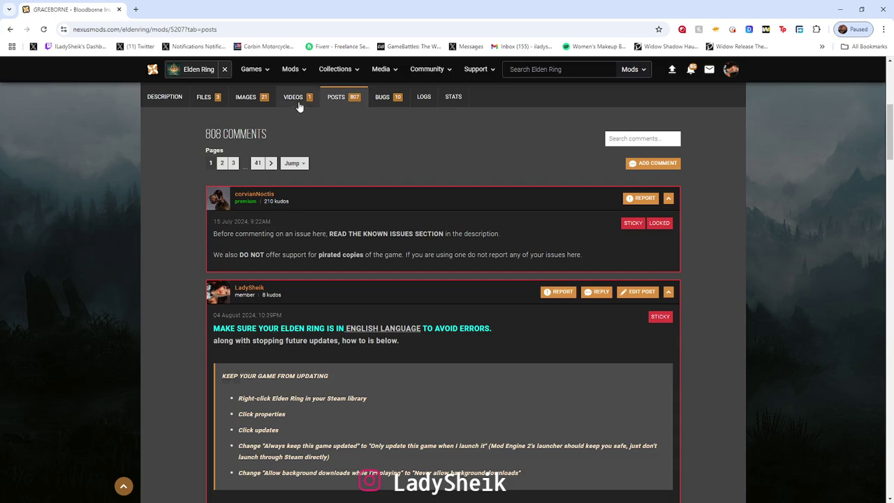
left_click(338, 98)
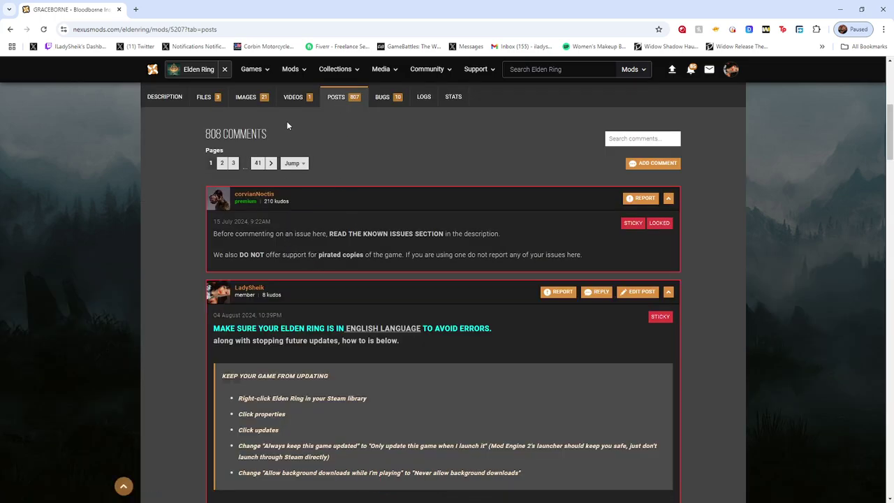
left_click(207, 99)
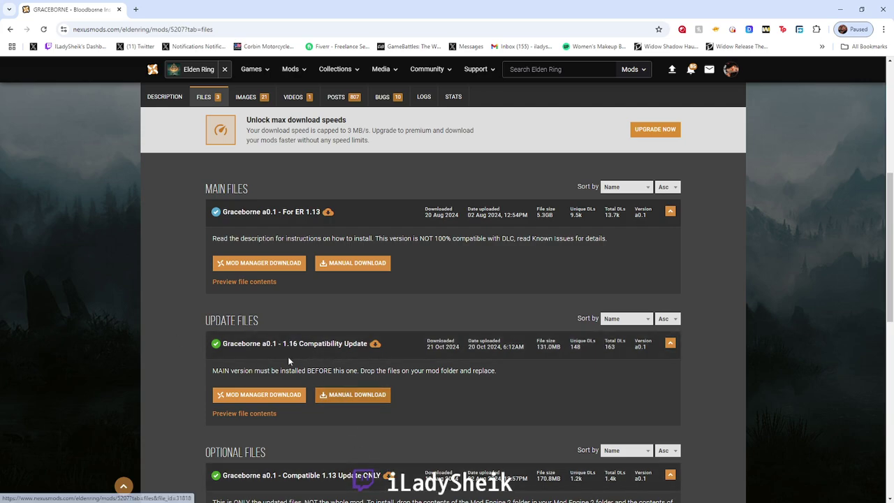
Switch to File Explorer and open the mod folder inside the 1.16 graceborne folder
key("alt+Tab")
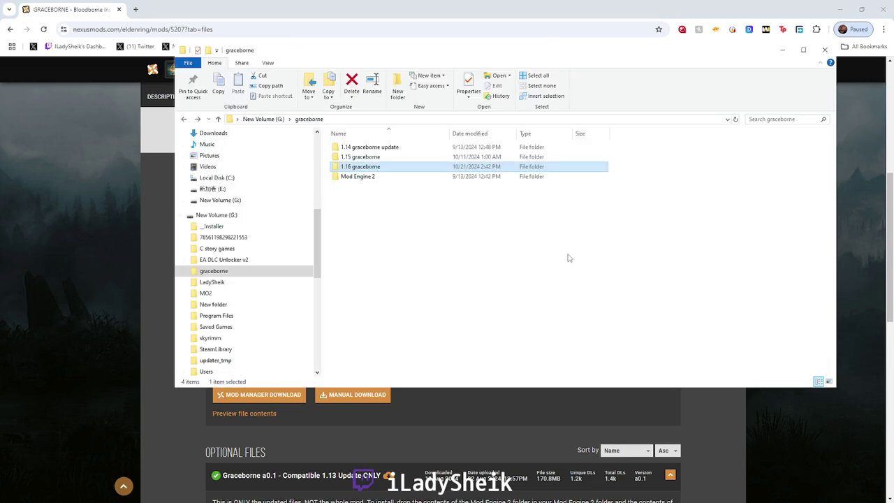
double_click(355, 168)
left_click(373, 148)
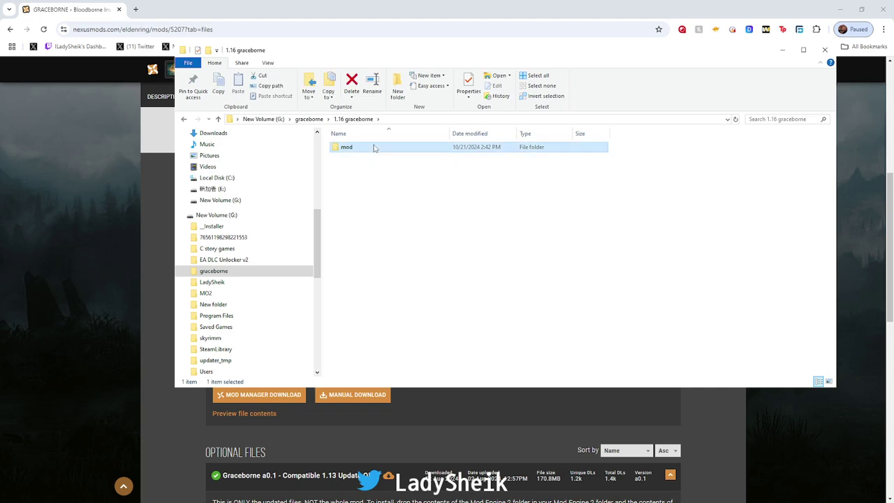
double_click(373, 148)
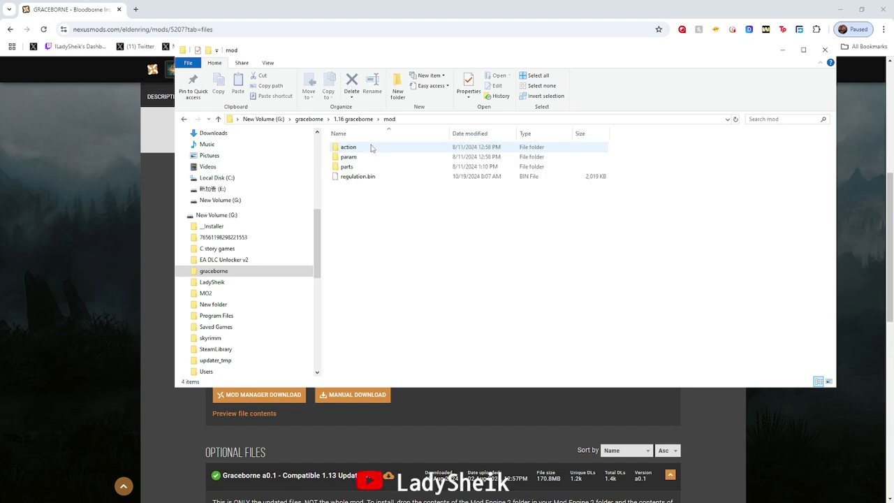
left_click(184, 119)
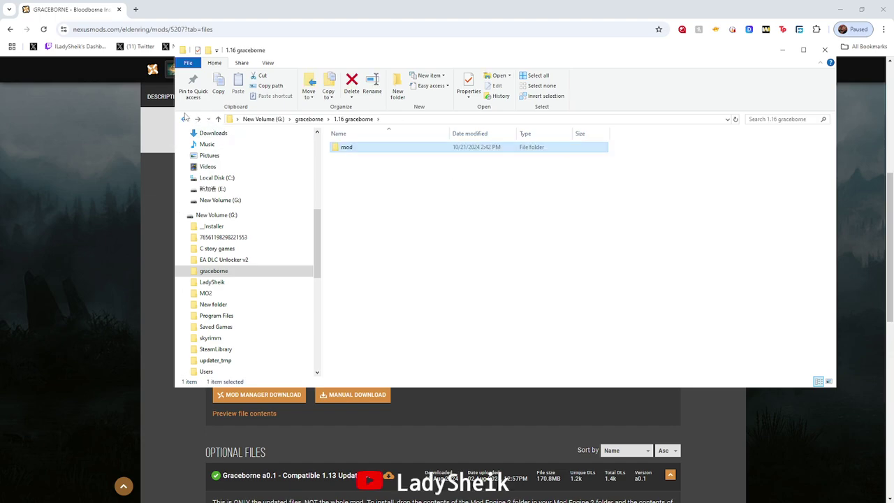
double_click(355, 151)
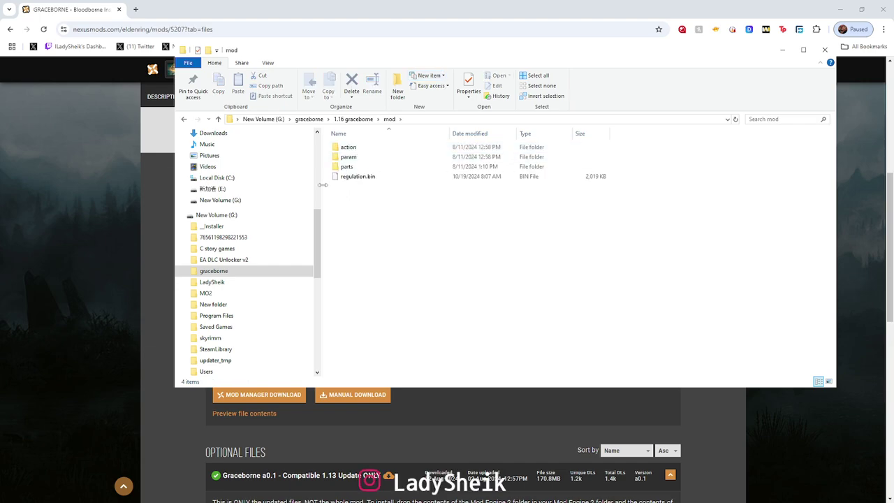
Copy the action, param and parts folders together with regulation.bin from the 1.16 update's mod folder
left_click_drag(381, 188, 346, 148)
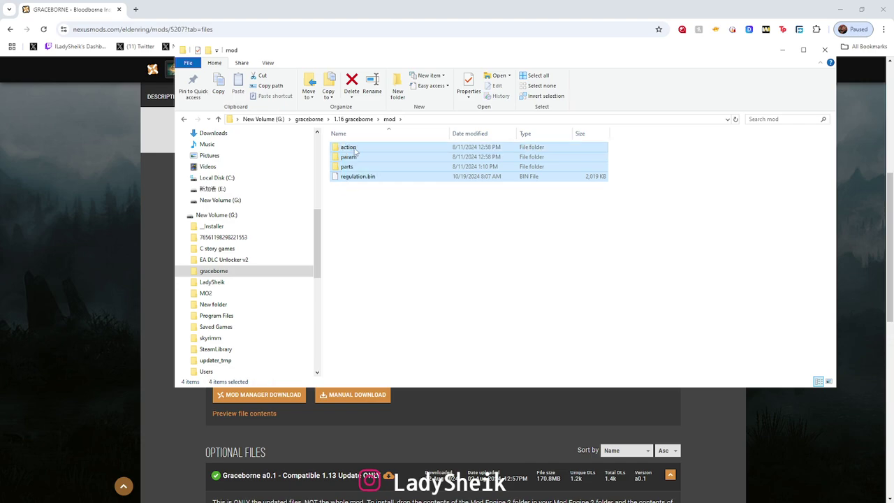
right_click(346, 150)
left_click(240, 324)
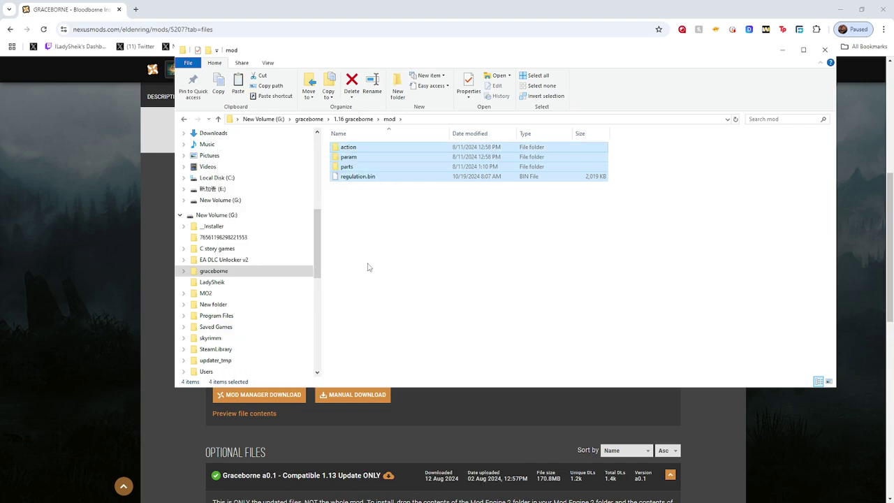
Paste the copied update files into the mod folder of Mod Engine 2, replacing the existing files with the same names
left_click(184, 119)
left_click(184, 119)
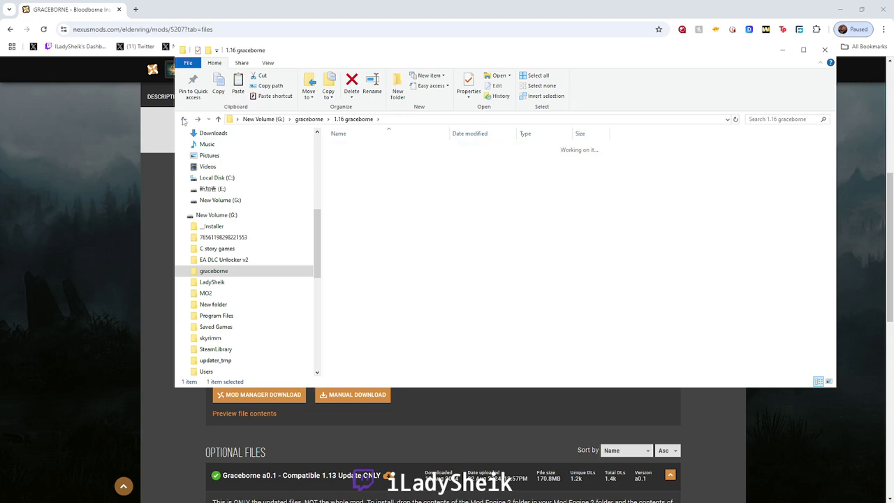
left_click(364, 176)
double_click(363, 177)
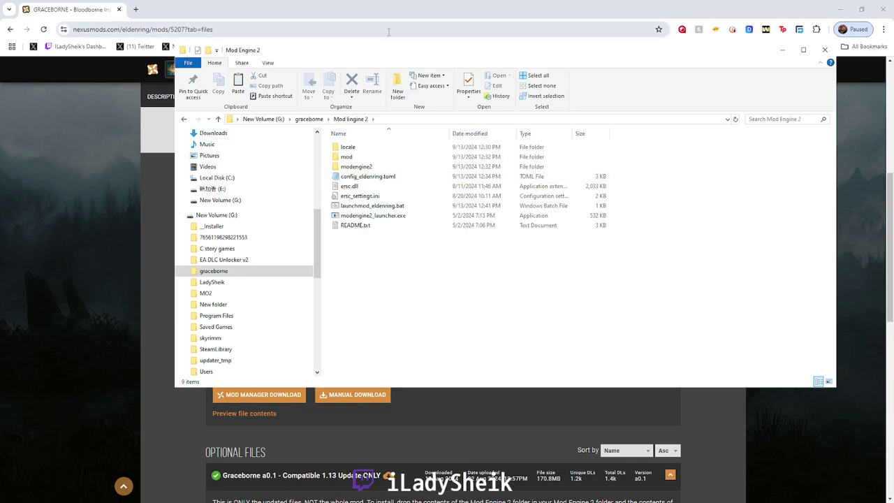
left_click_drag(402, 53, 397, 282)
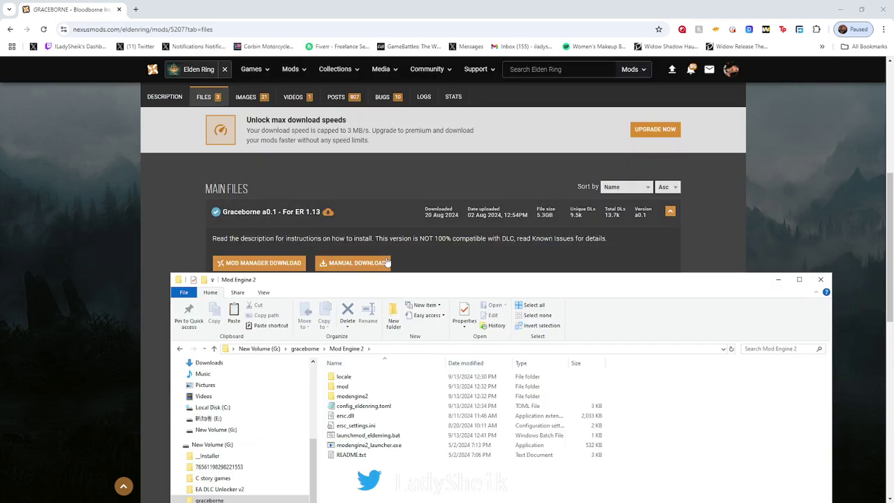
left_click_drag(473, 283, 420, 119)
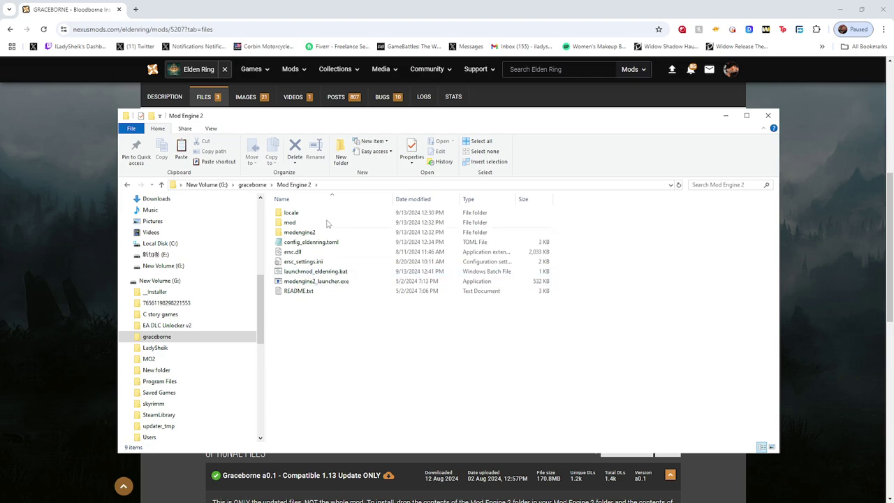
double_click(290, 223)
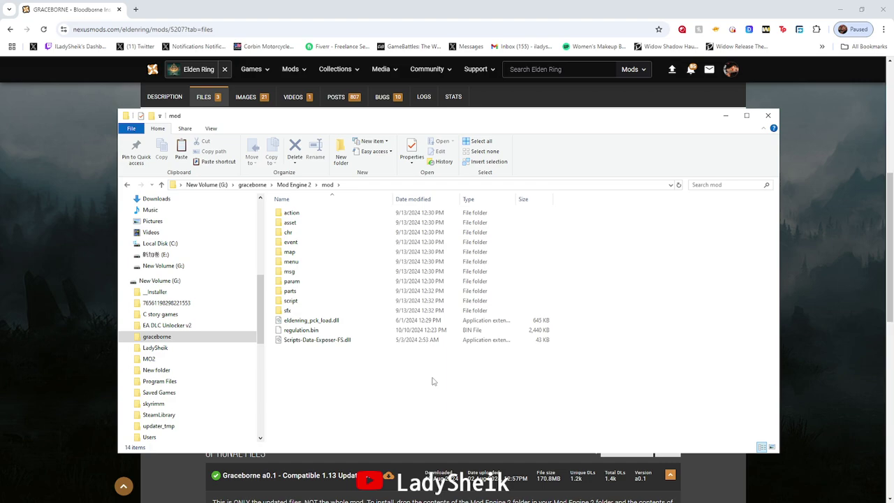
key("ctrl+v")
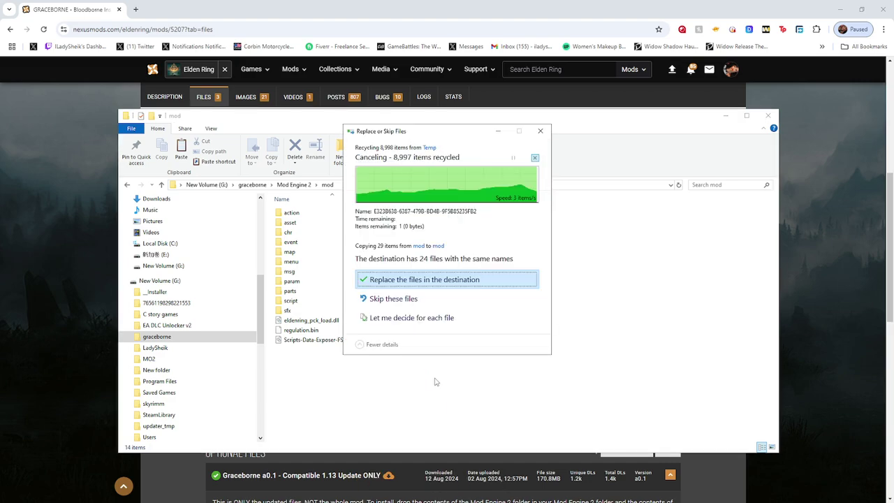
left_click(413, 280)
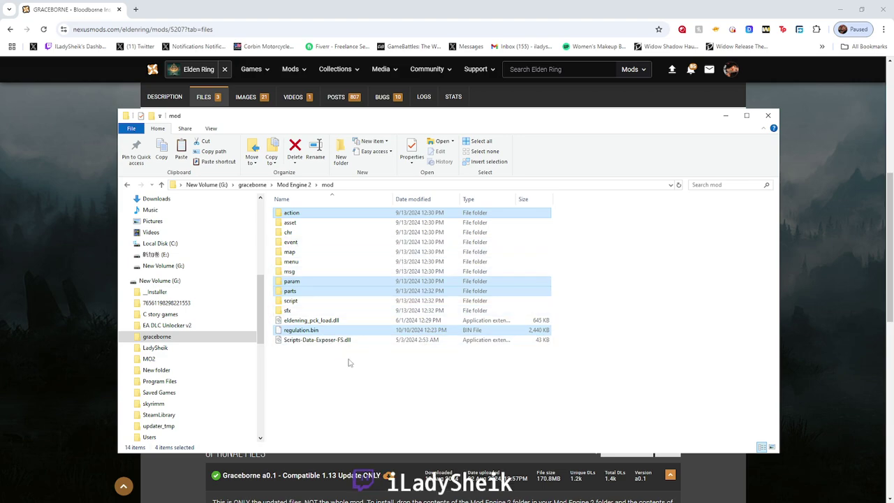
Launch the modded game with launchmod_eldenring.bat from the Mod Engine 2 folder and look through its title menu
left_click(163, 184)
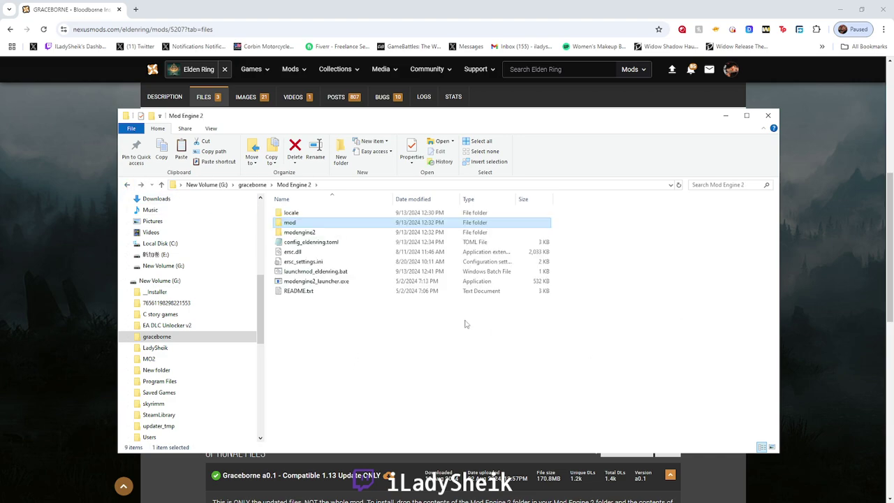
left_click(304, 272)
double_click(304, 273)
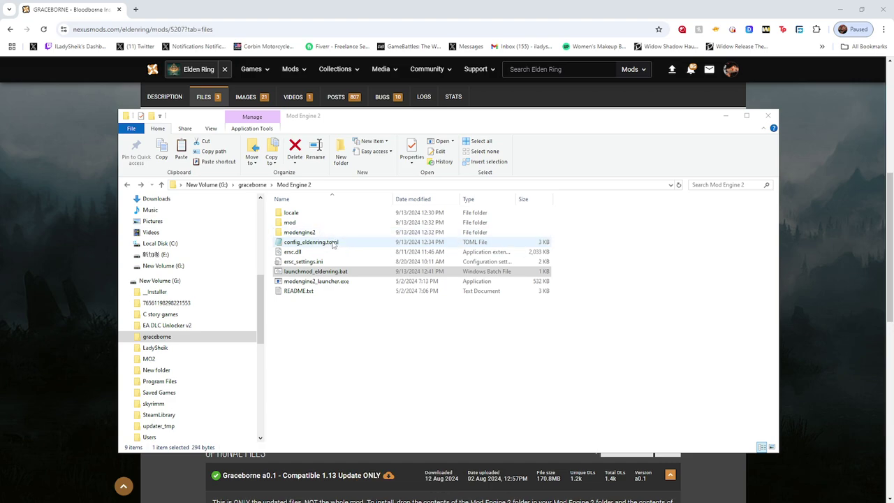
left_click(82, 242)
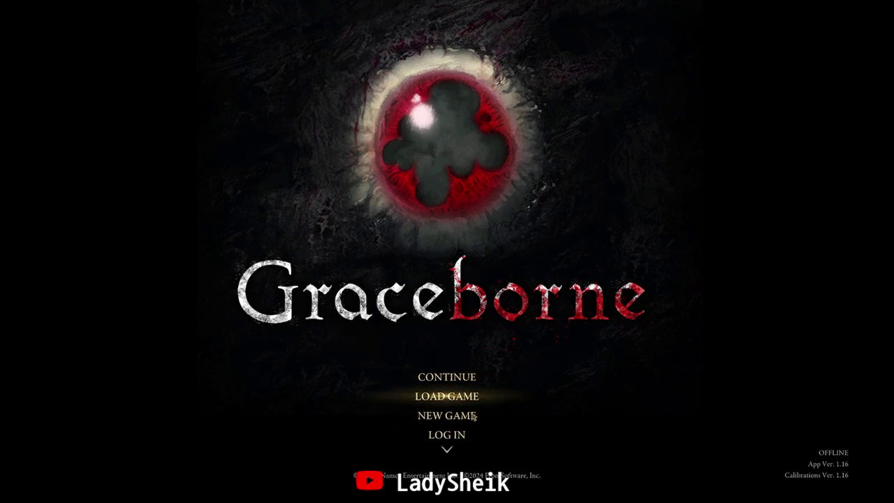
scroll(464, 419, "down", 2)
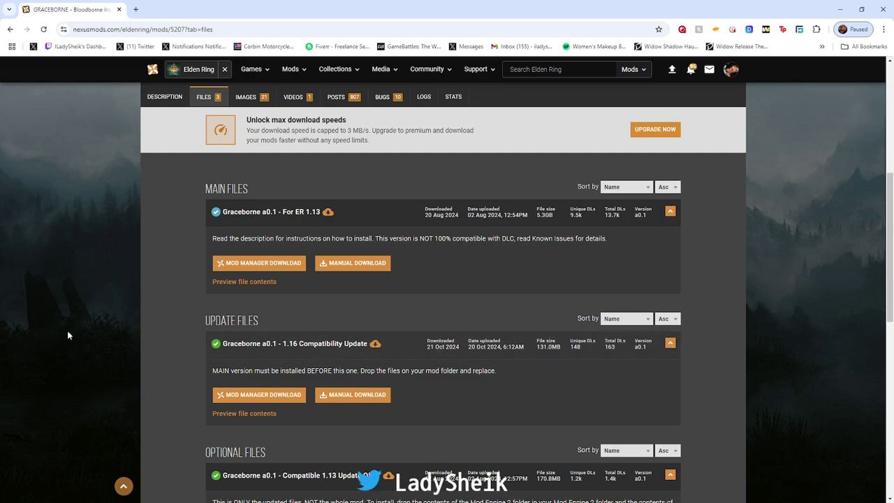
Switch back to File Explorer and check regulation.bin in the mod folder of Mod Engine 2
key("alt+Tab")
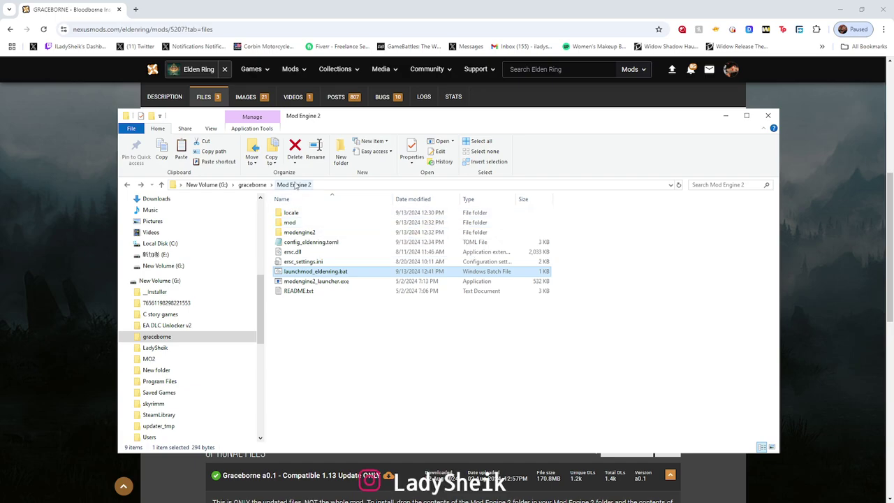
double_click(303, 224)
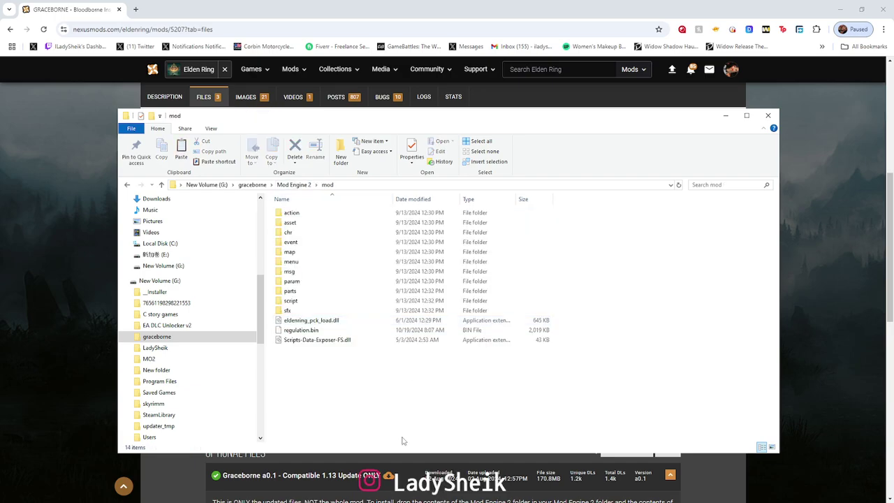
left_click(316, 332)
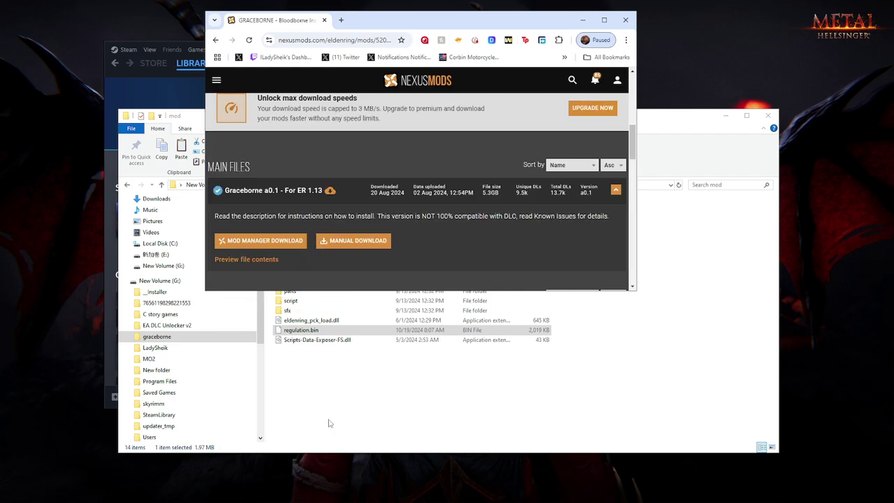
Move regulation.bin out of the mod folder into the graceborne folder, and select launchmod_eldenring.bat in the Mod Engine 2 folder
left_click(672, 113)
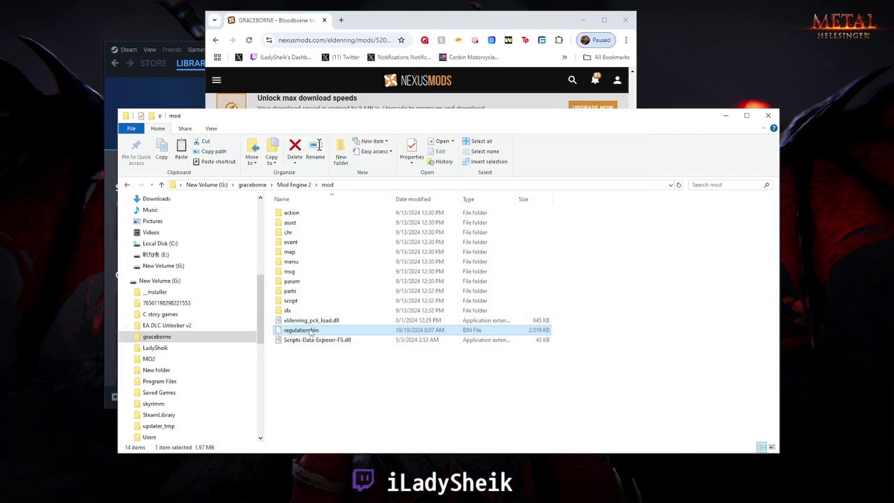
left_click_drag(318, 330, 256, 189)
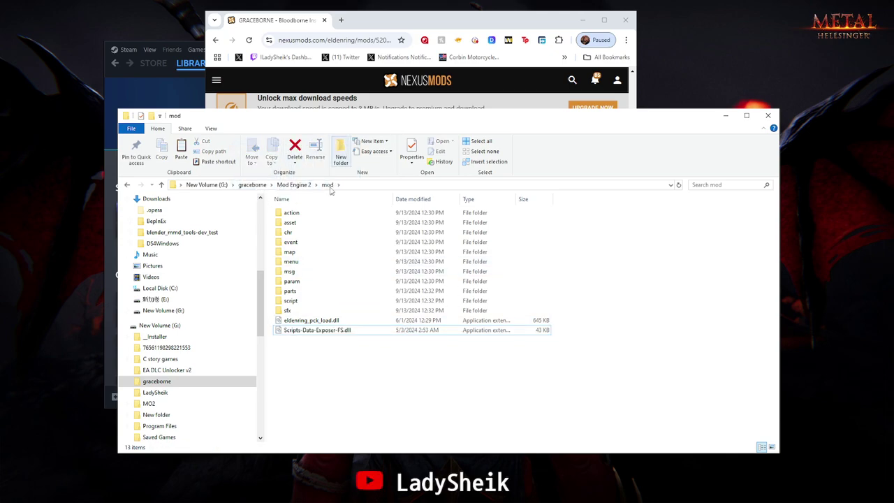
left_click(294, 184)
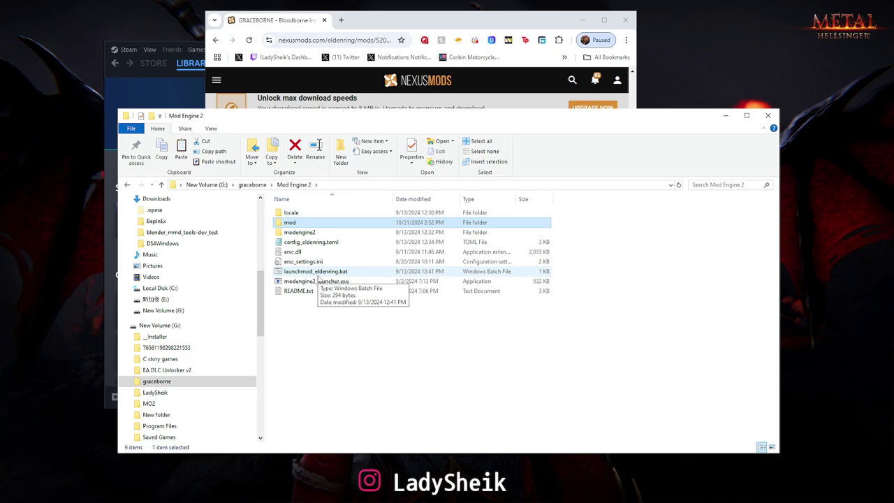
left_click(308, 274)
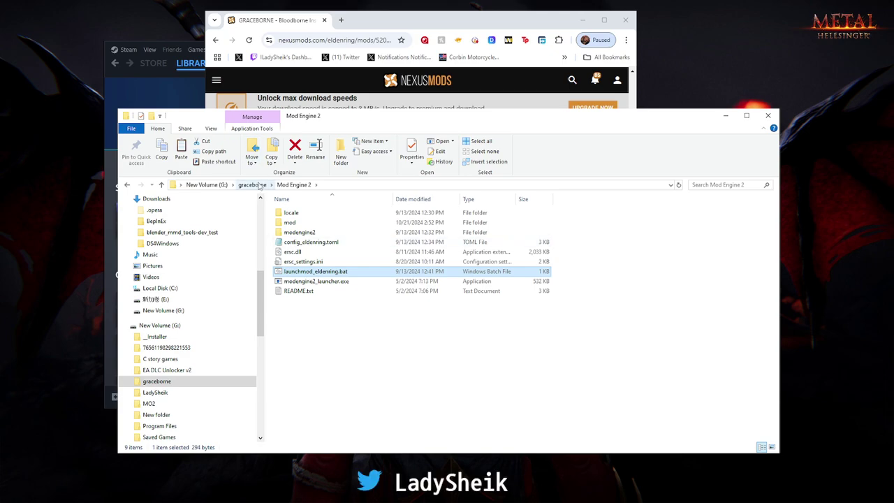
Cut regulation.bin from the graceborne folder and paste it back into the mod folder of Mod Engine 2
left_click(252, 184)
left_click(306, 253)
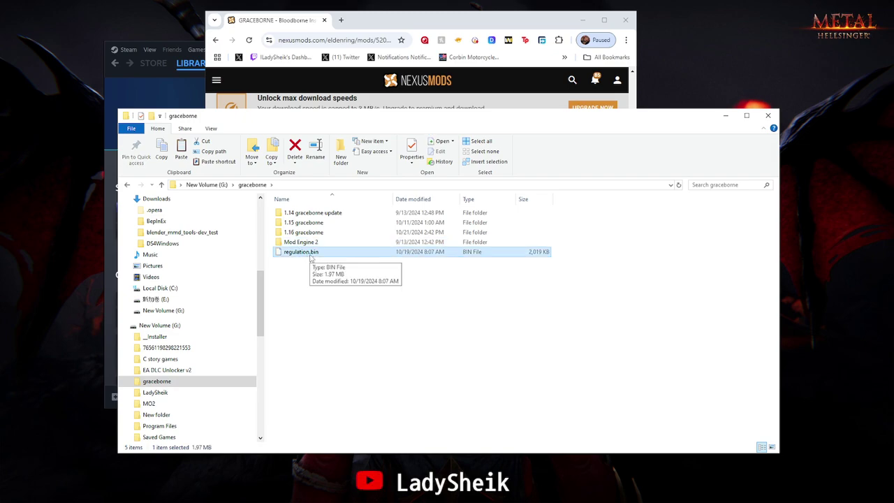
mouse_move(311, 257)
left_mouse_down()
mouse_move(326, 253)
mouse_move(316, 252)
left_mouse_up()
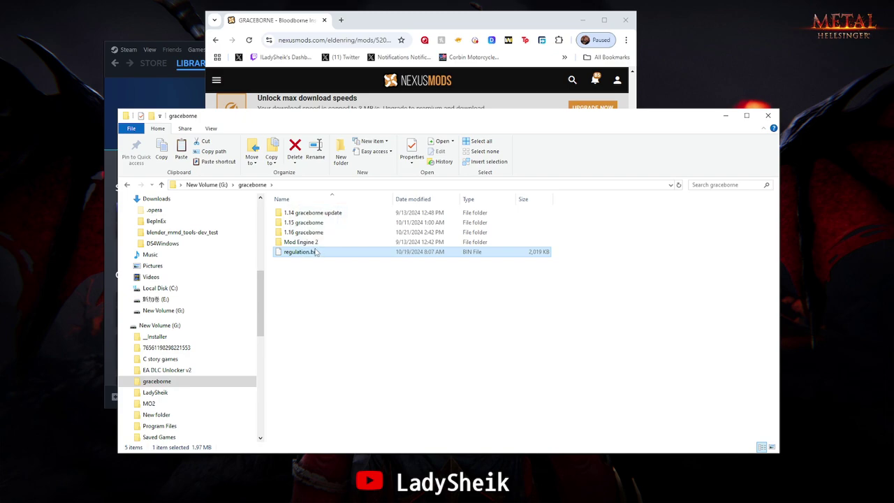
right_click(316, 251)
left_click(226, 417)
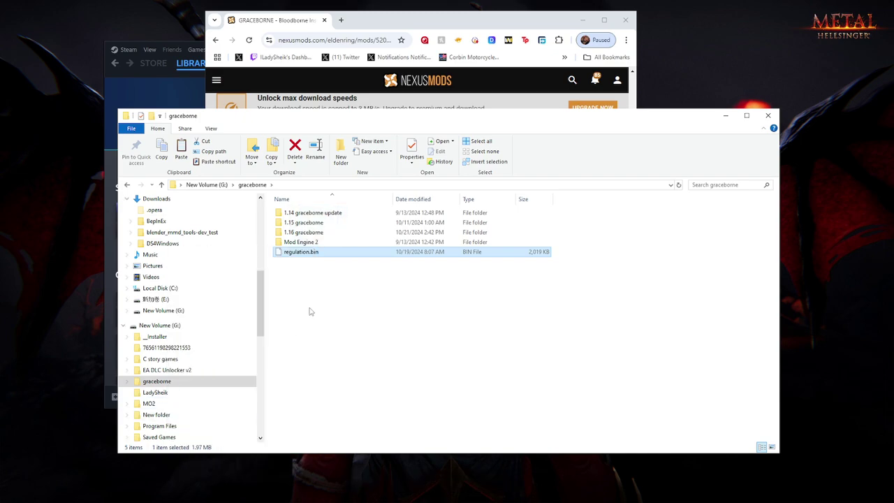
double_click(301, 232)
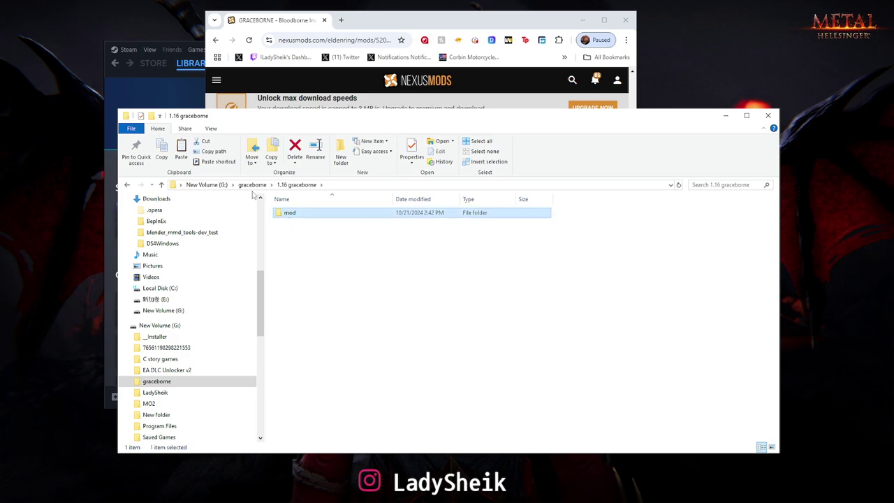
left_click(252, 184)
left_click(294, 243)
double_click(295, 243)
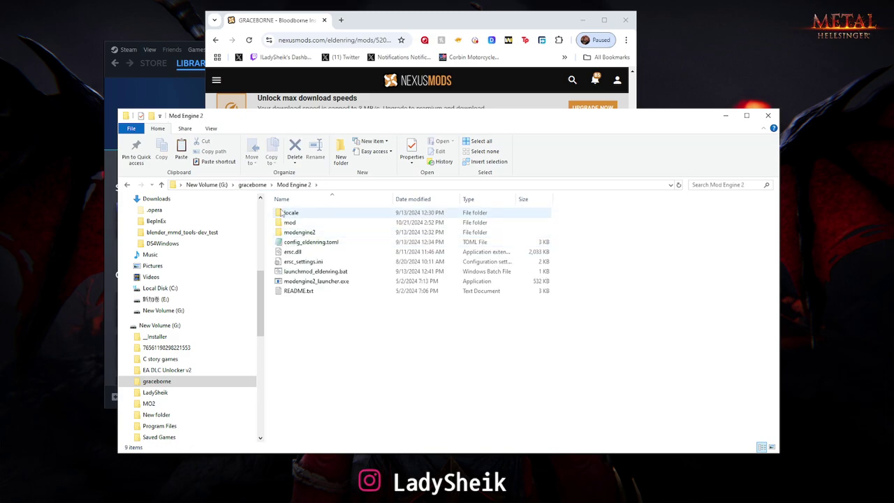
double_click(292, 222)
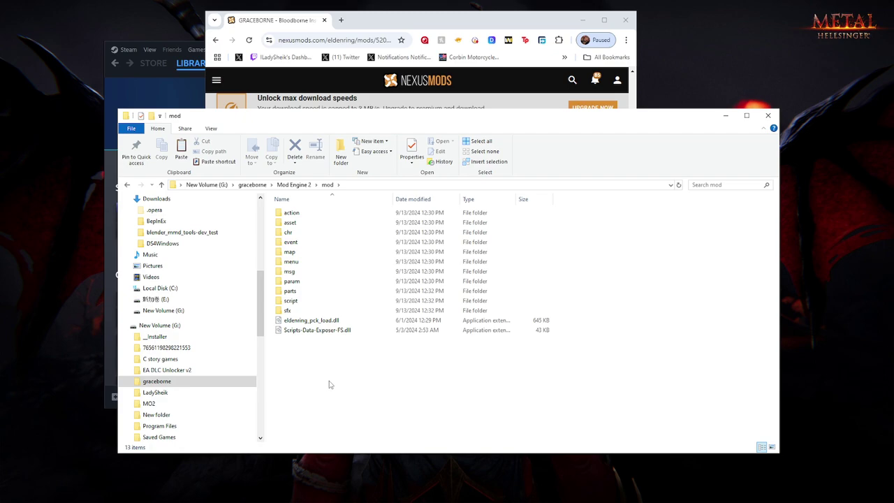
key("ctrl+v")
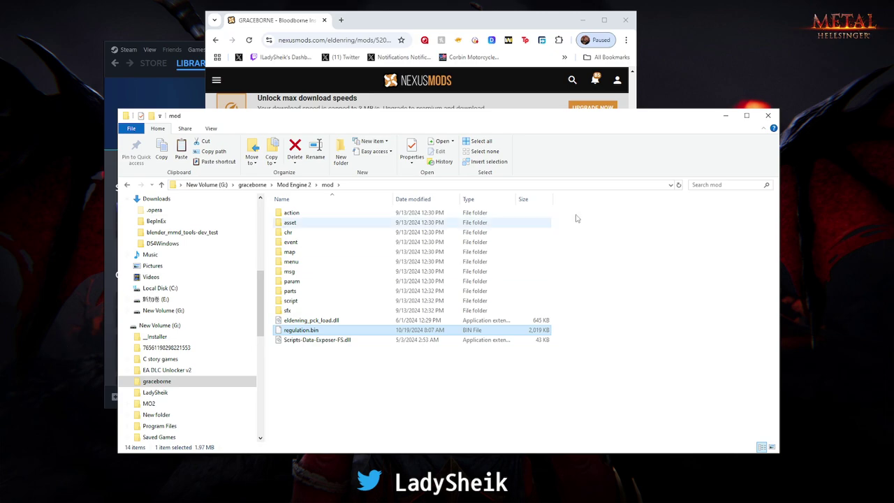
Switch to Steam and set ELDEN RING's automatic updates to "Only update this game when I launch it" in its properties
left_click(388, 25)
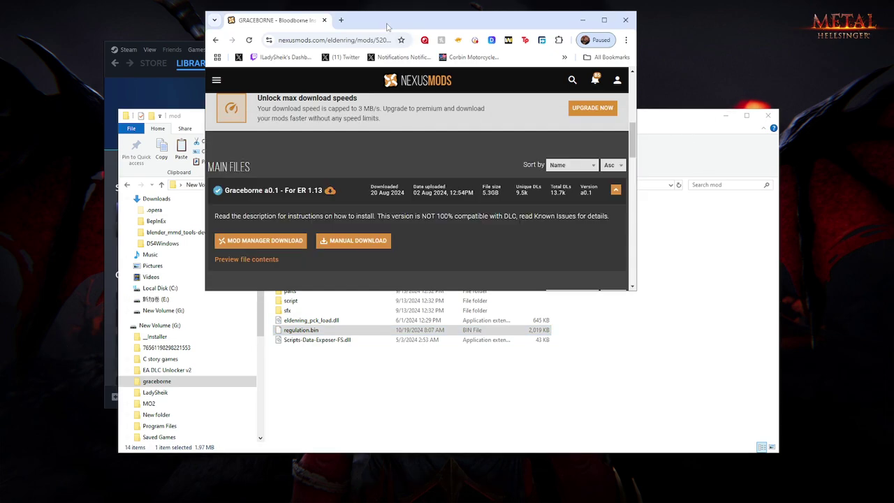
left_click(148, 77)
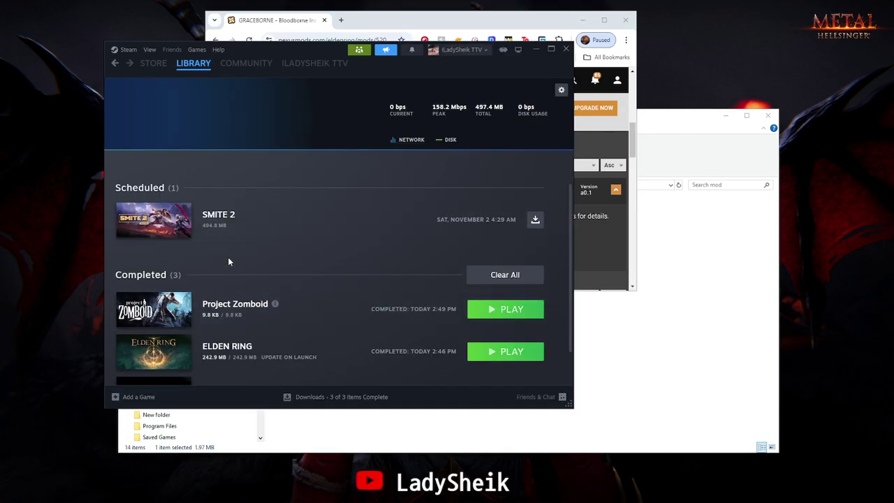
scroll(228, 258, "down", 1)
left_click_drag(134, 300, 150, 307)
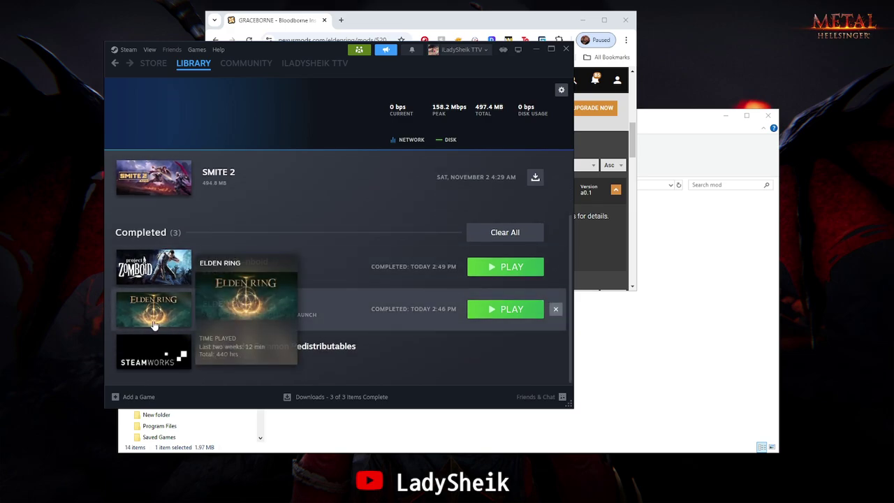
right_click(155, 308)
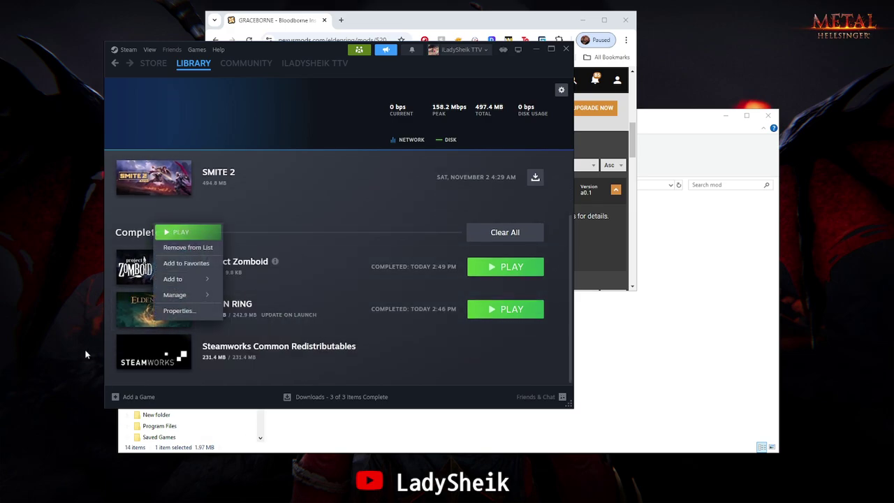
left_click(175, 311)
left_click(192, 165)
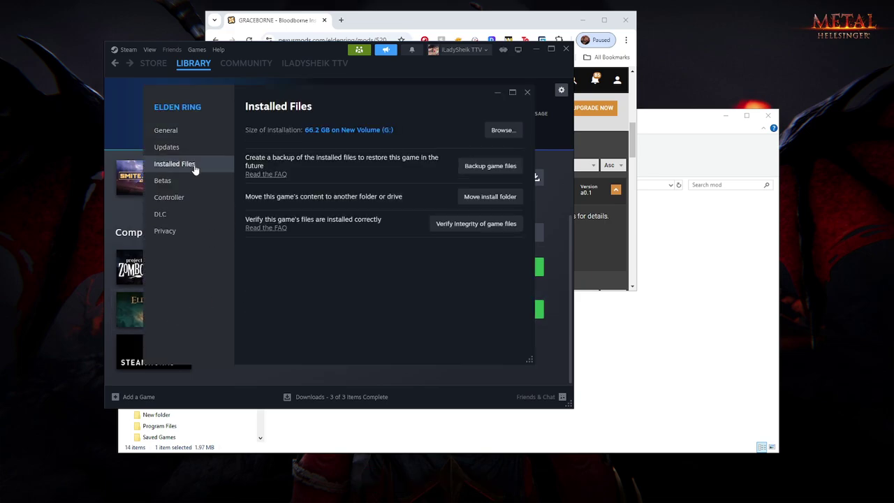
left_click(179, 149)
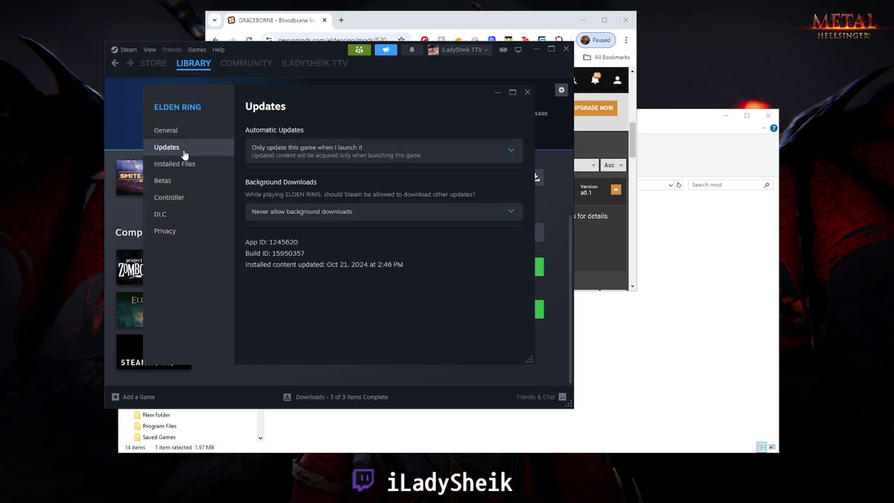
left_click(289, 162)
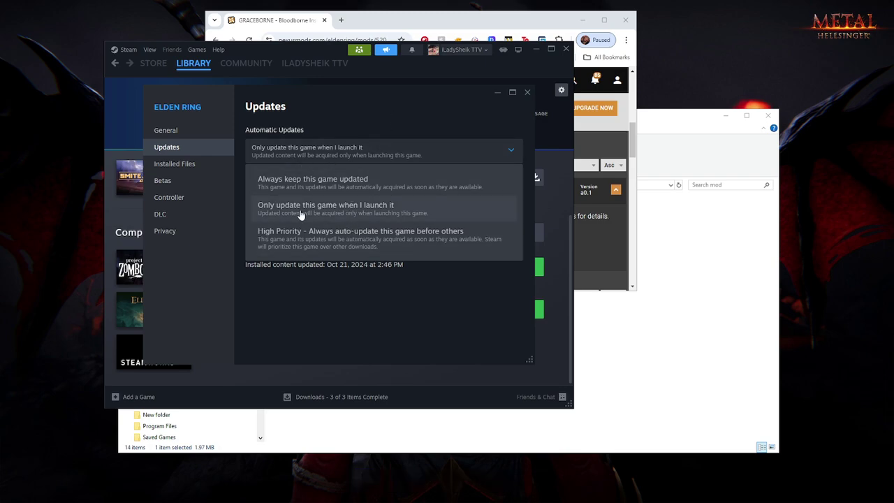
left_click(375, 209)
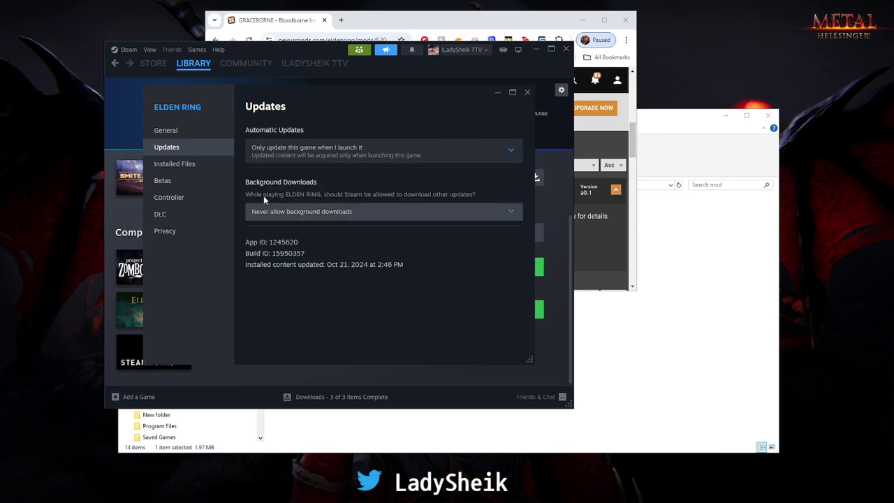
Set ELDEN RING's background downloads to "Never allow background downloads" and close its properties
left_click(311, 211)
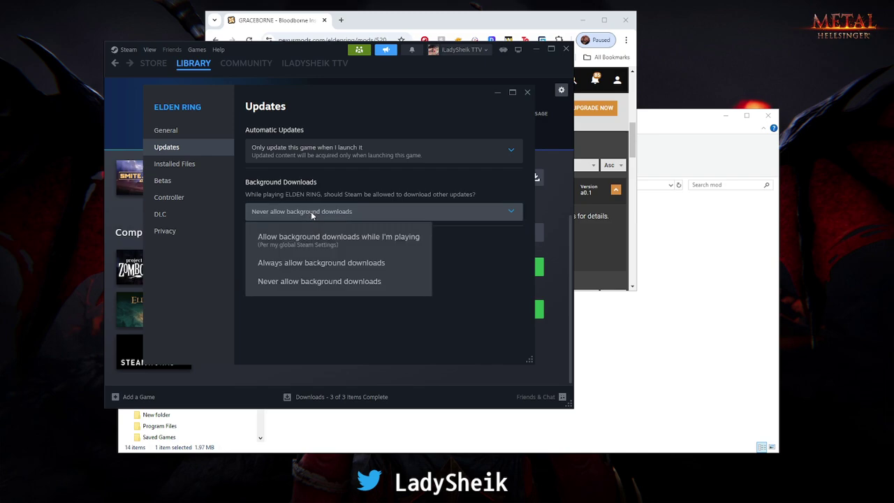
left_click(355, 245)
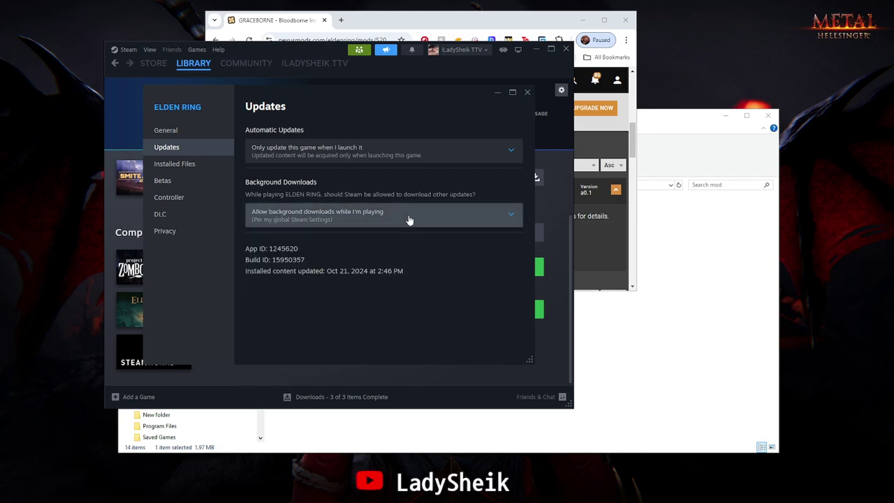
left_click(410, 220)
left_click(315, 293)
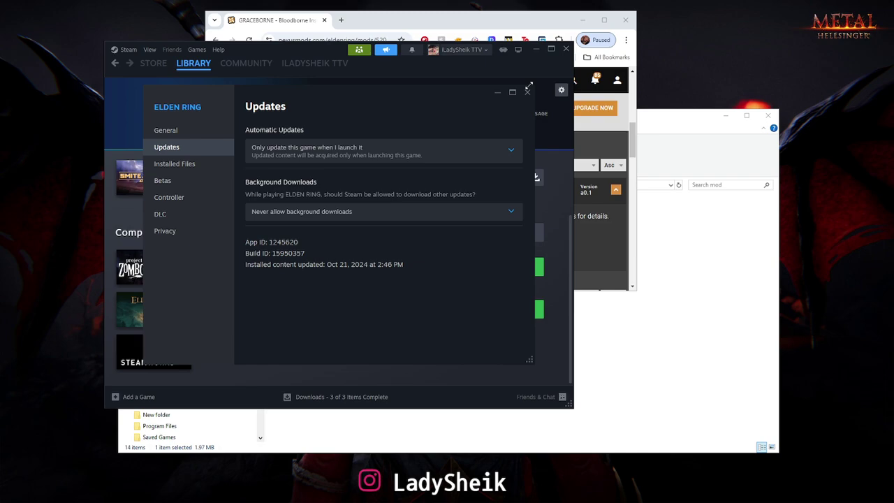
left_click(527, 91)
Return to File Explorer and select launchmod_eldenring.bat in the Mod Engine 2 folder
mouse_move(145, 316)
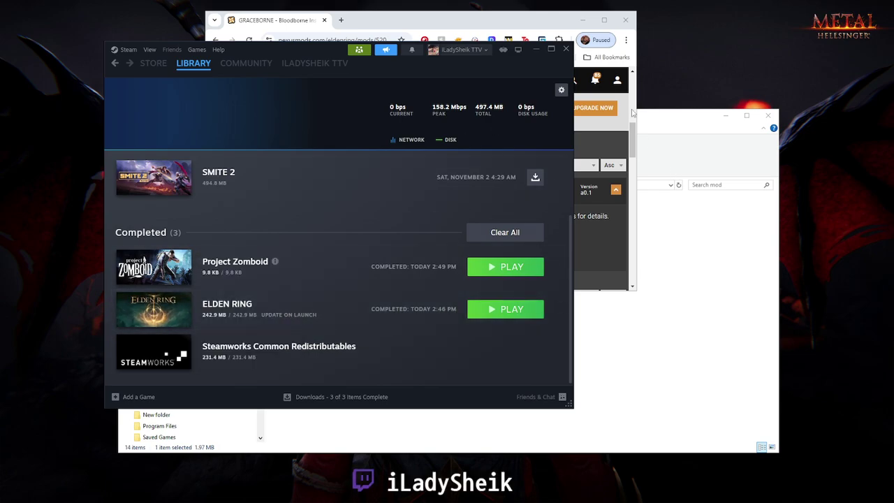
left_click(279, 423)
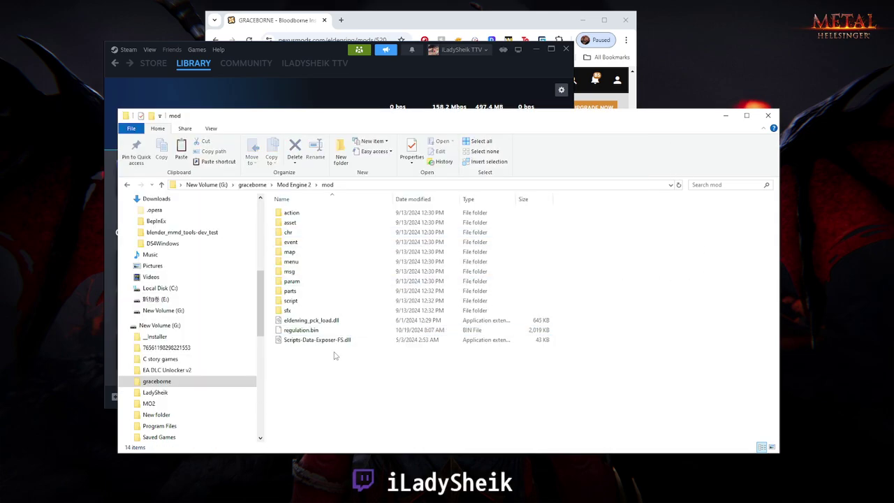
left_click(293, 185)
left_click(537, 272)
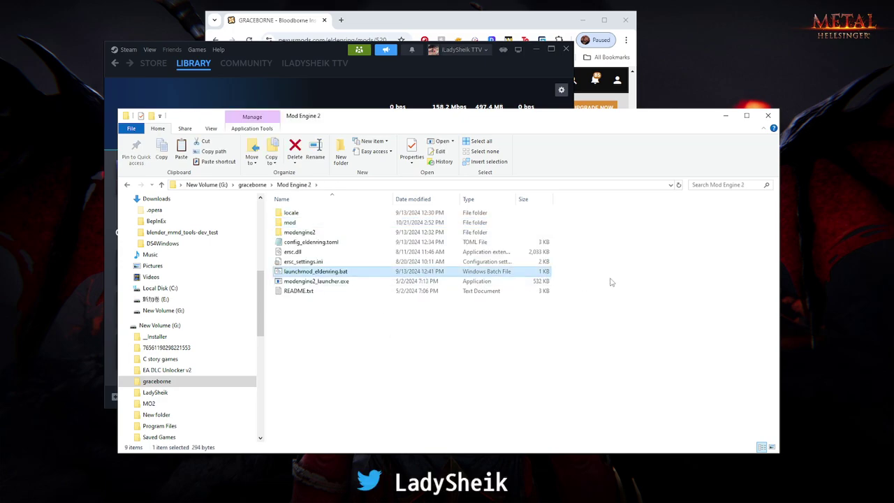